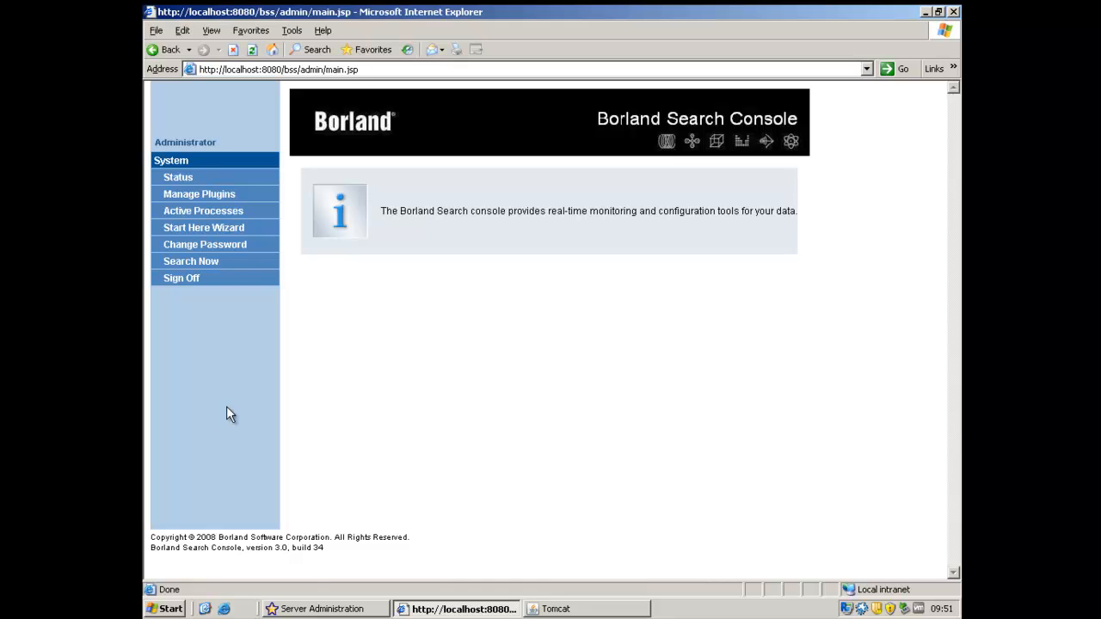
- Start the search configuration wizard and choose StarTeam as the data source type to harvest
left_click(213, 227)
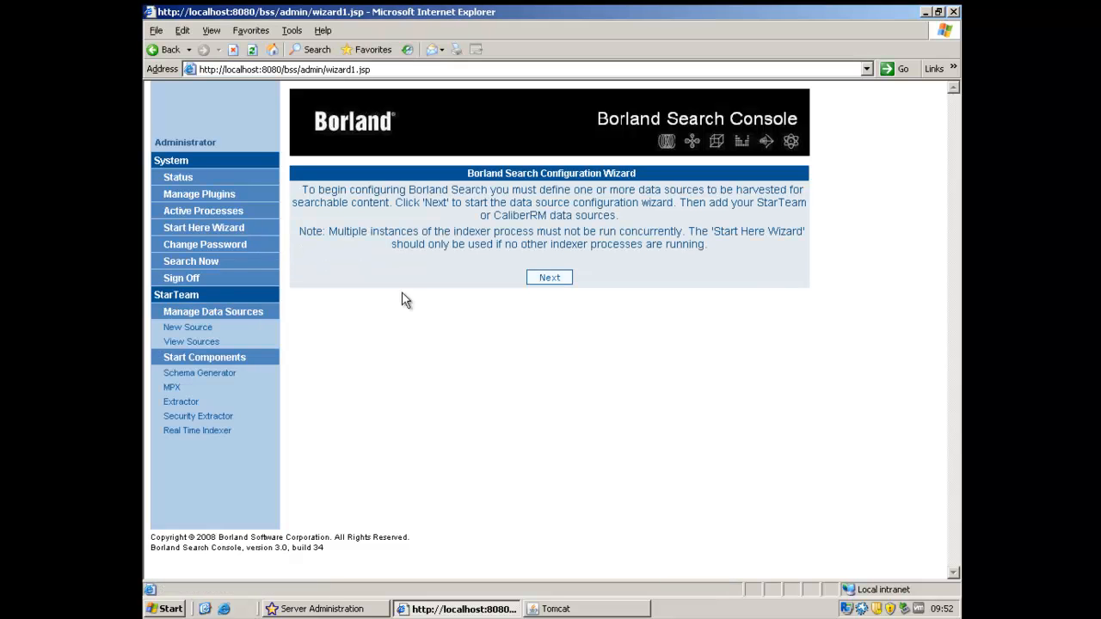
left_click(549, 277)
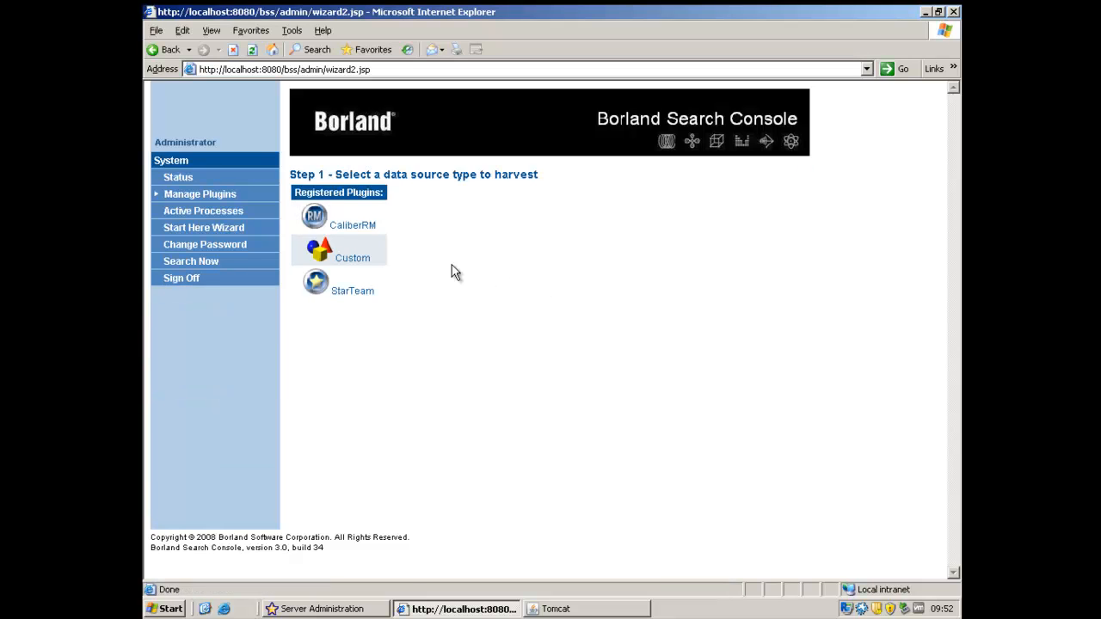
left_click(353, 291)
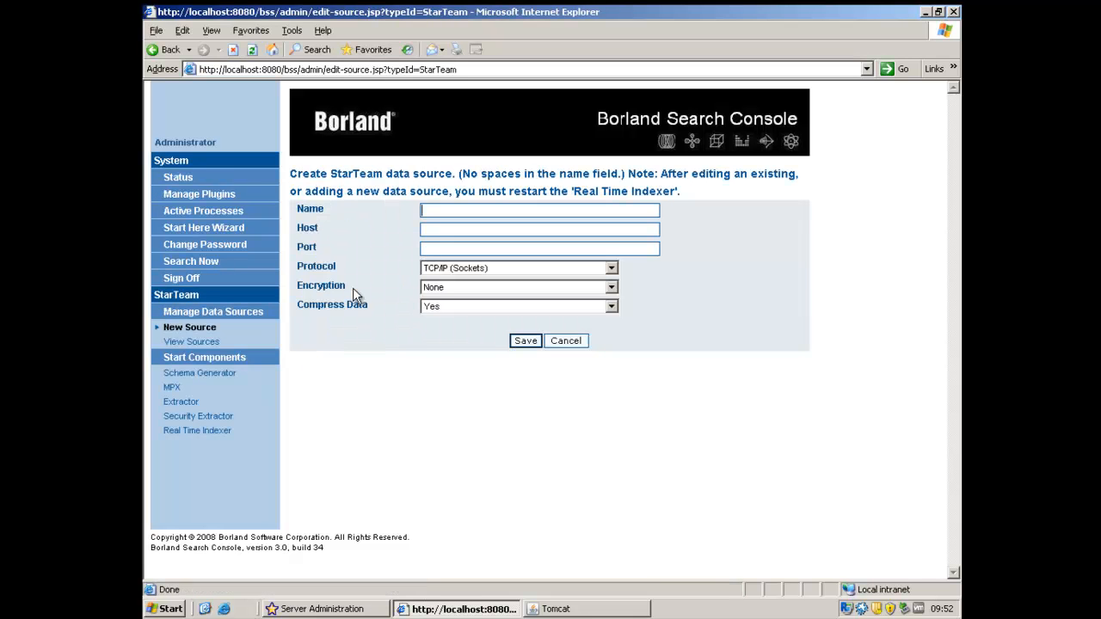
- Create the StarTeam data source StarTeamTest with host 10.133.12.143 and port 49202
type("StarTeamTest")
type("10.133.12.143")
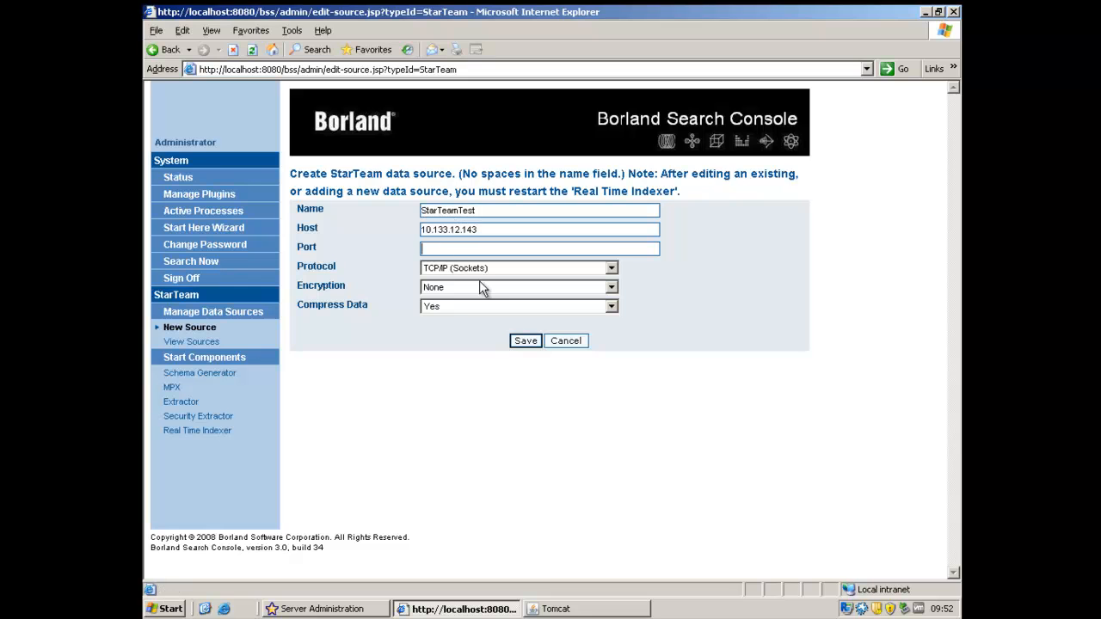
type("49202")
left_click(524, 342)
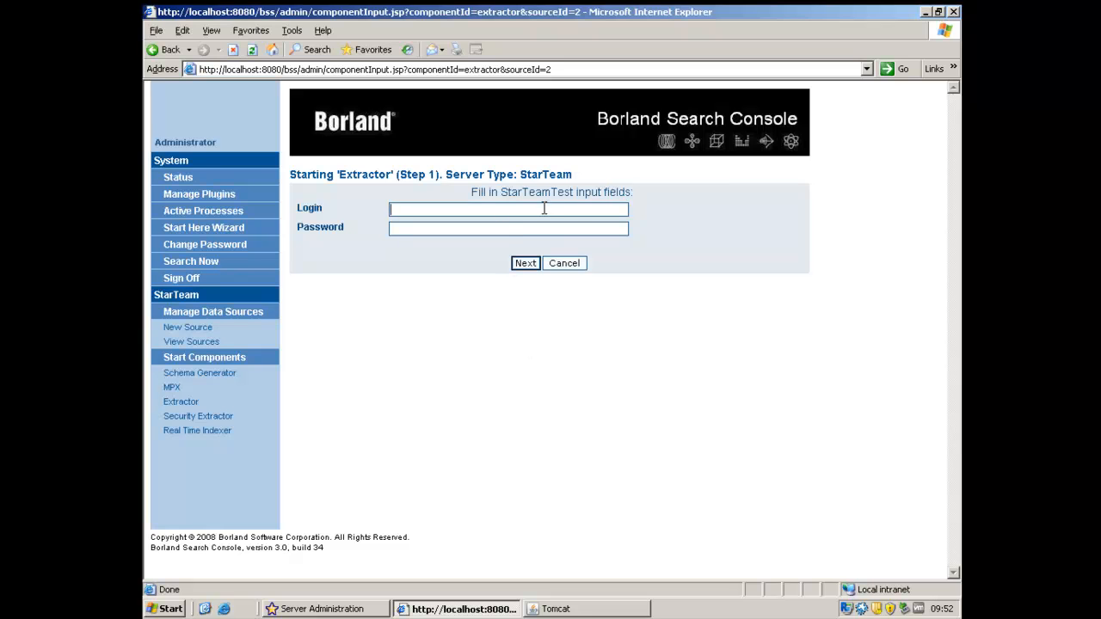
- Provide the Extractor's StarTeamTest credentials with login Administrator and the account password, and continue to the project selection
type("Administra")
type("tro")
key("BackSpace")
key("BackSpace")
type("or")
key("ctrl+a")
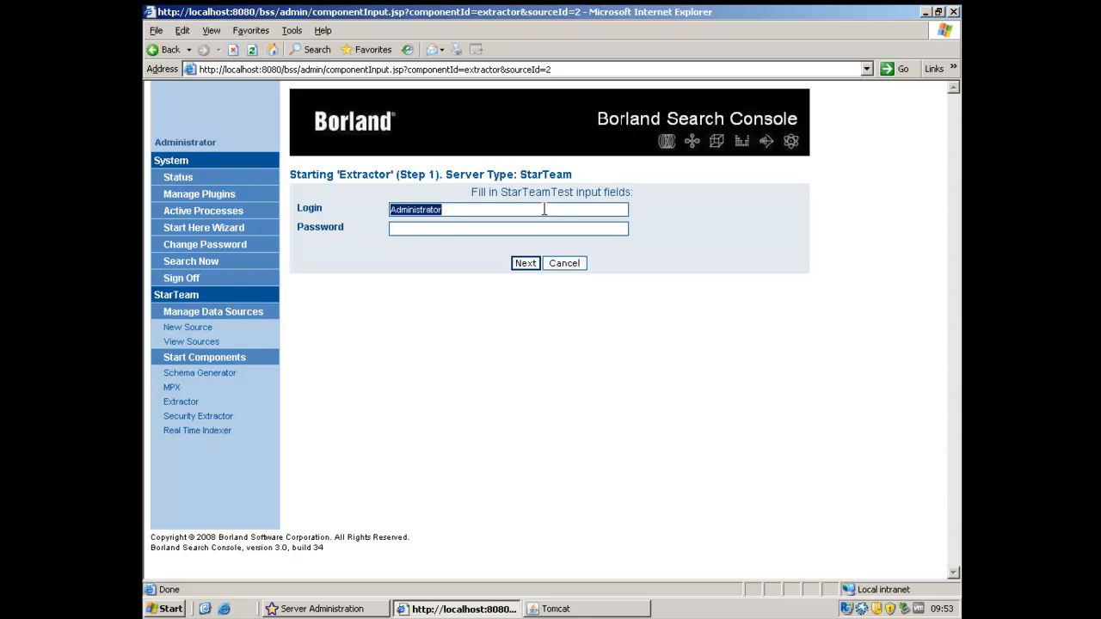
key("Tab")
type("••••••••••••••")
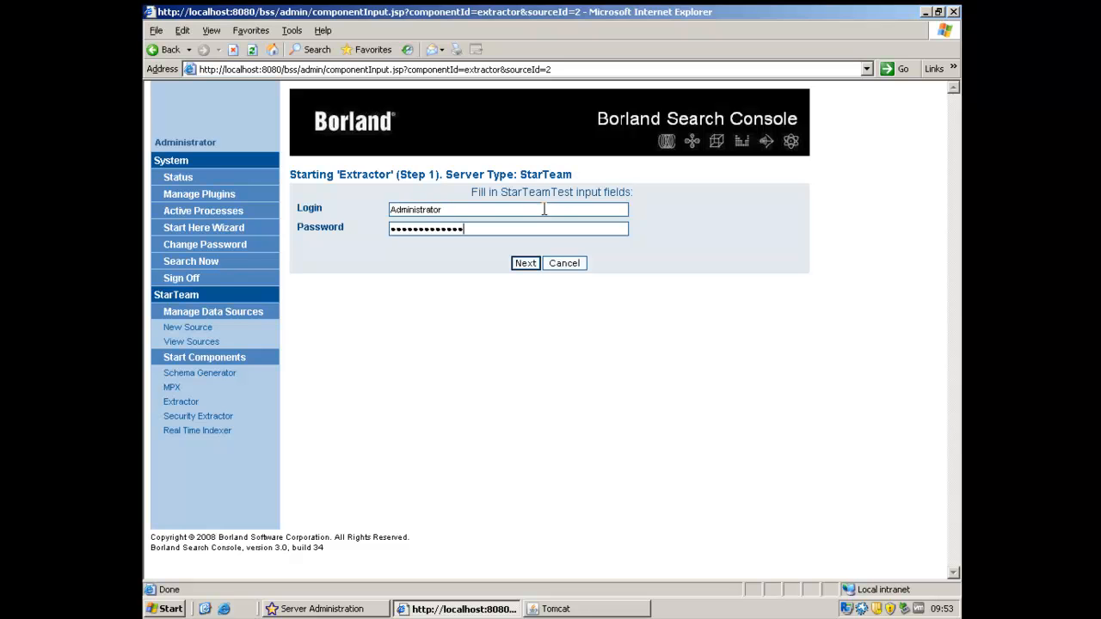
left_click(525, 263)
left_click(679, 337)
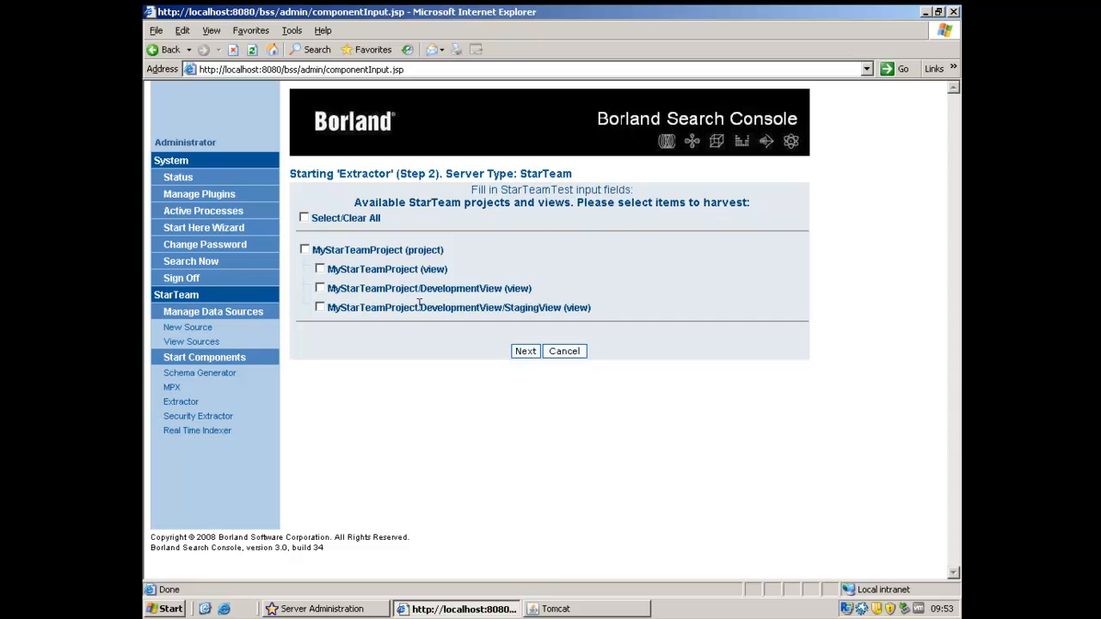
- Select the MyStarTeamProject project and its MyStarTeamProject view for harvesting, and continue to the item types
left_click(306, 250)
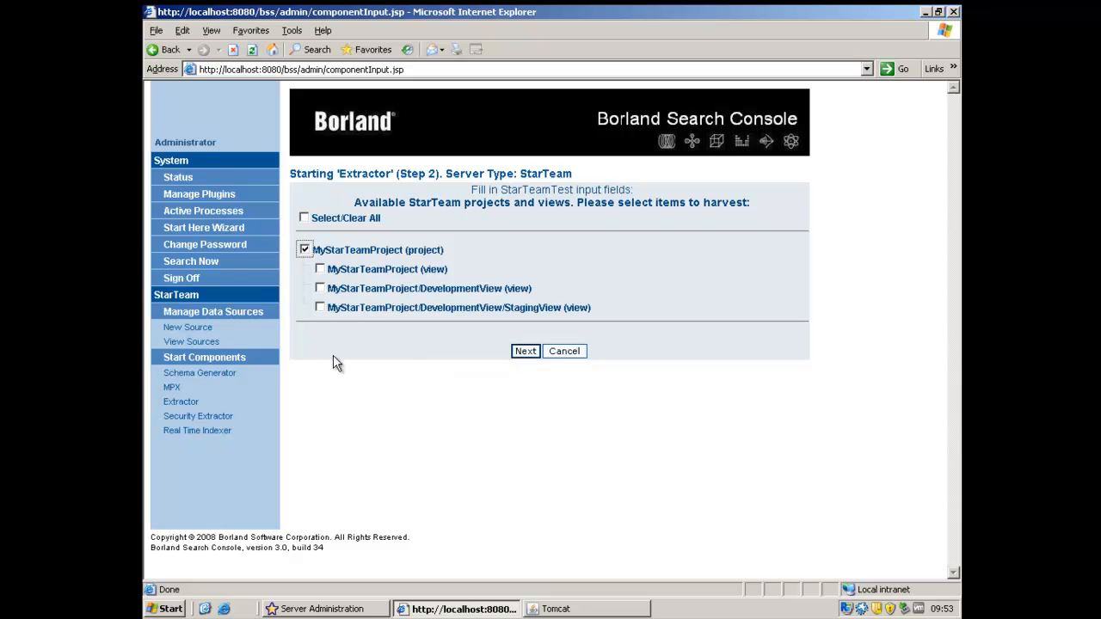
left_click(321, 269)
left_click(526, 353)
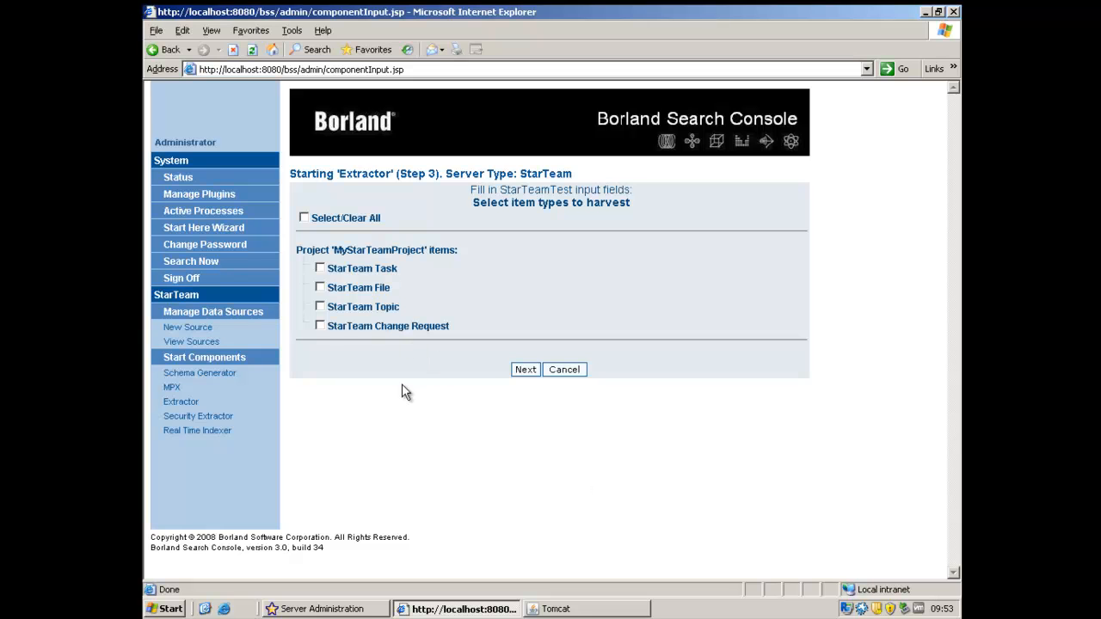
- Choose StarTeam Change Request as the item type to harvest, start the extraction and refresh the active processes list
left_click(322, 327)
left_click(526, 371)
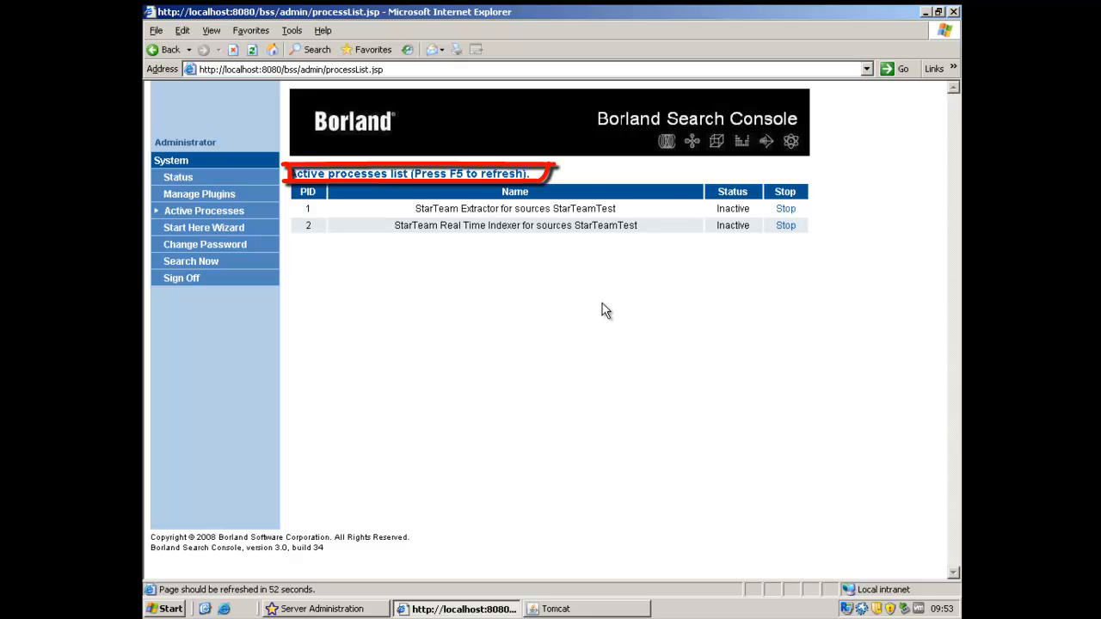
key("F5")
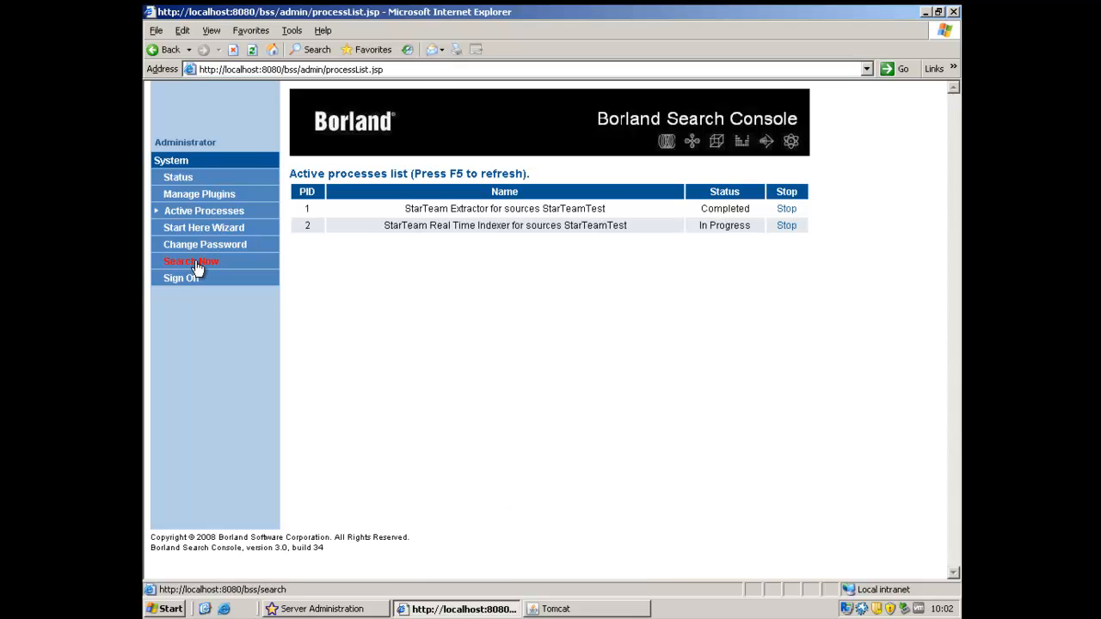
- Open the search site and sign in as Administrator with the account password
left_click(191, 261)
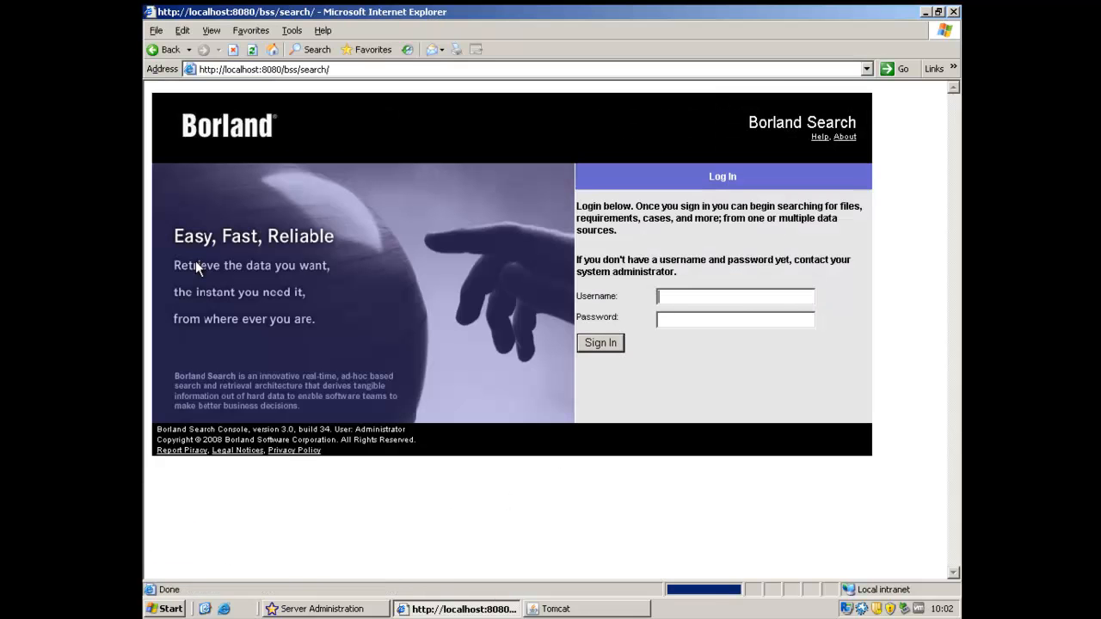
type("Administrator")
key("shift+Home")
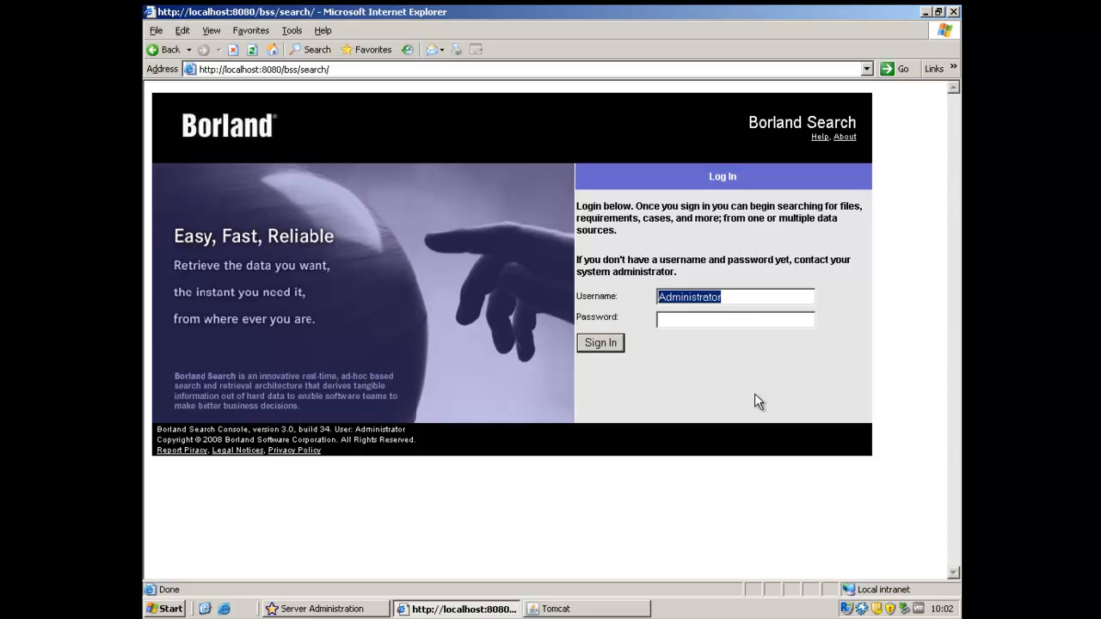
key("Tab")
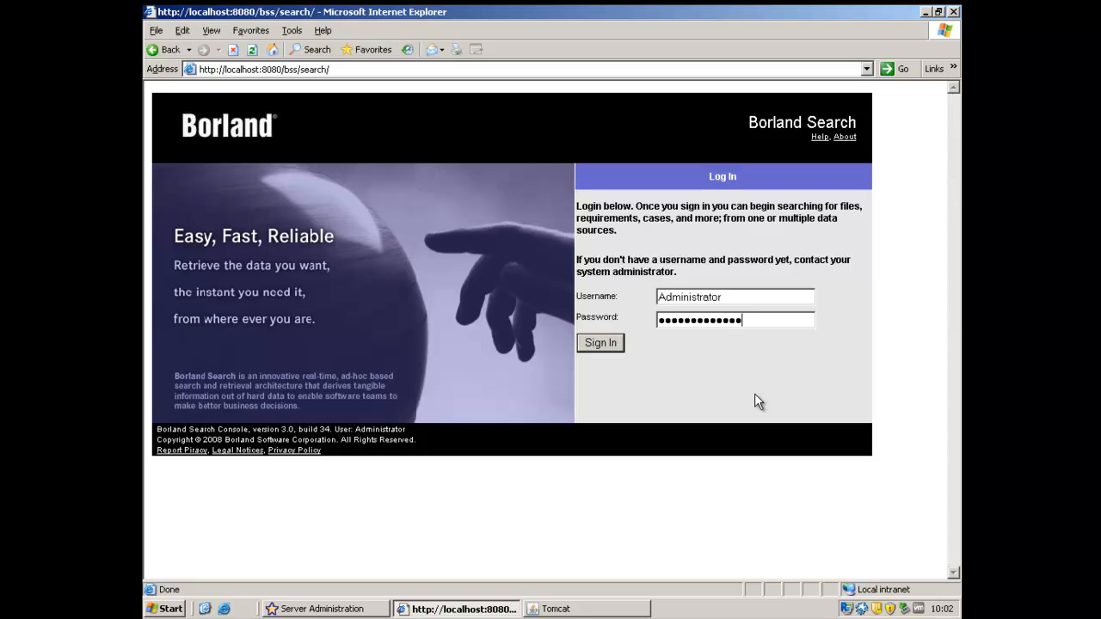
left_click(602, 344)
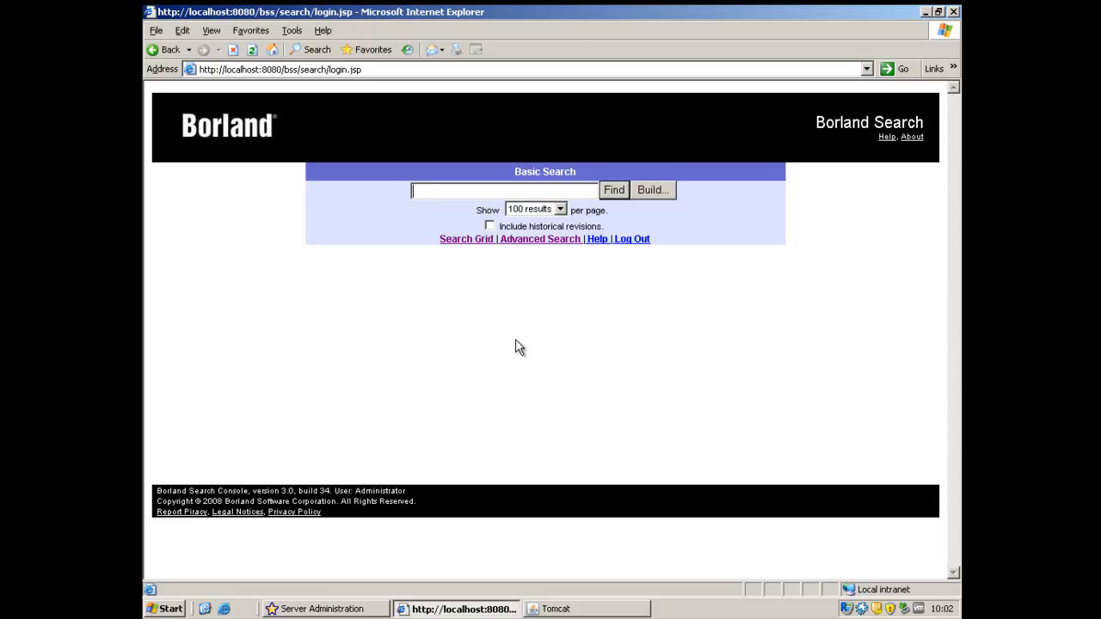
- Include historical revisions and run a search built with the StarTeamTest condition enteredBy equal to Administrator
left_click(490, 227)
left_click(655, 191)
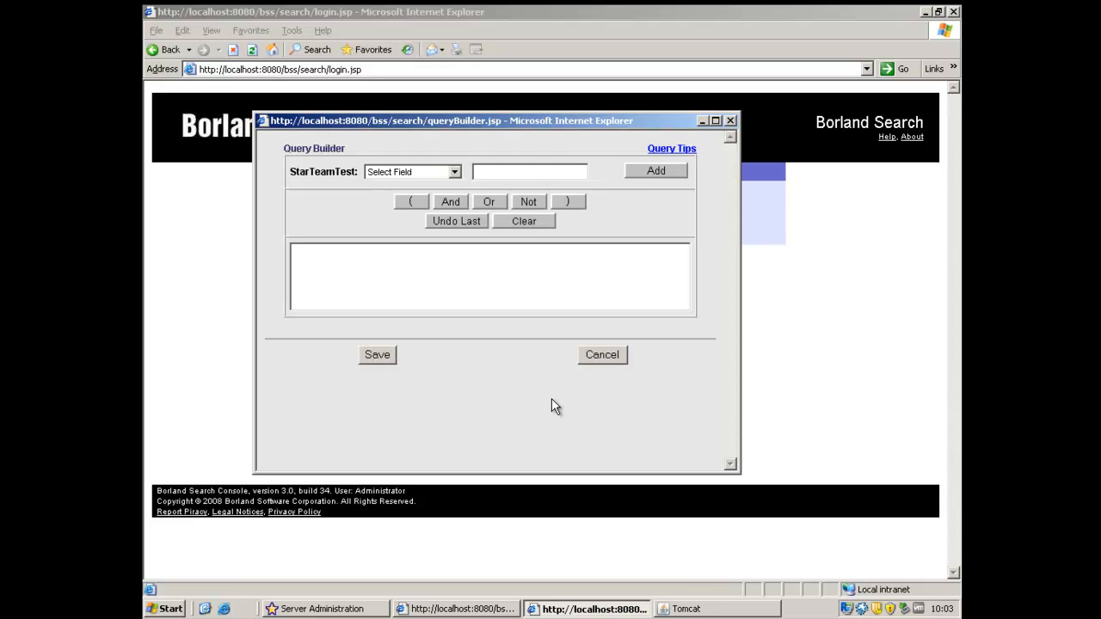
left_click(456, 172)
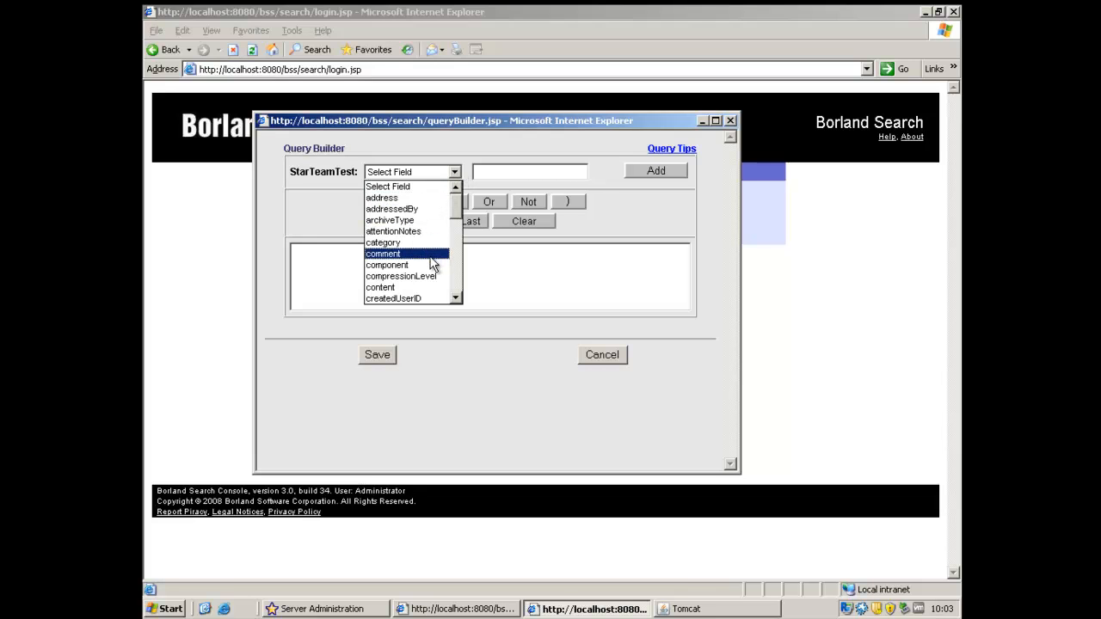
scroll(433, 265, "down", 2)
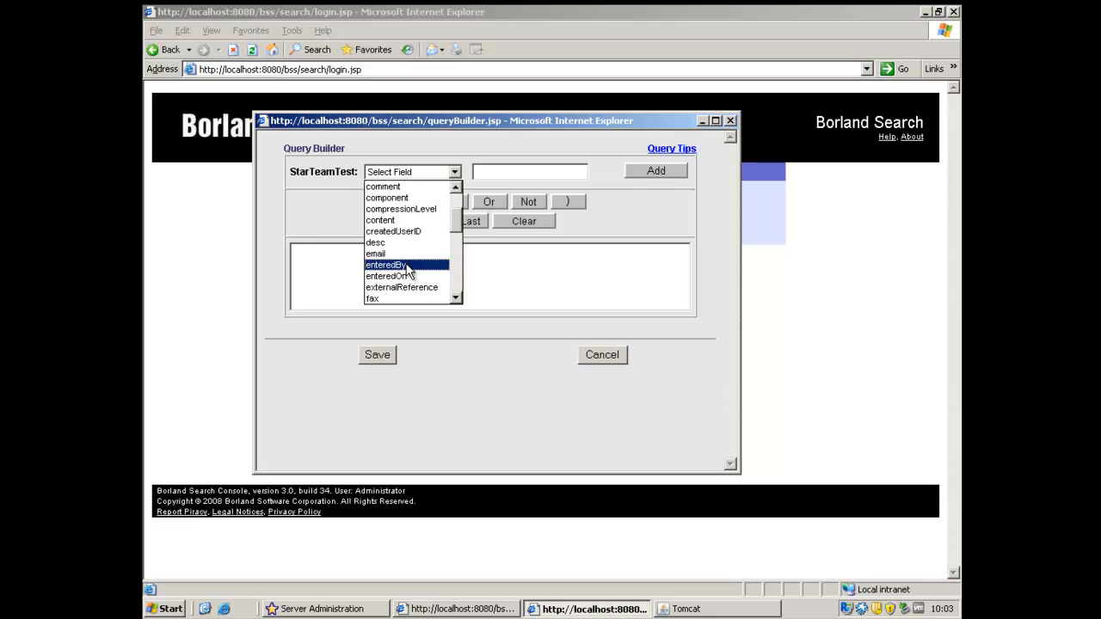
left_click(406, 267)
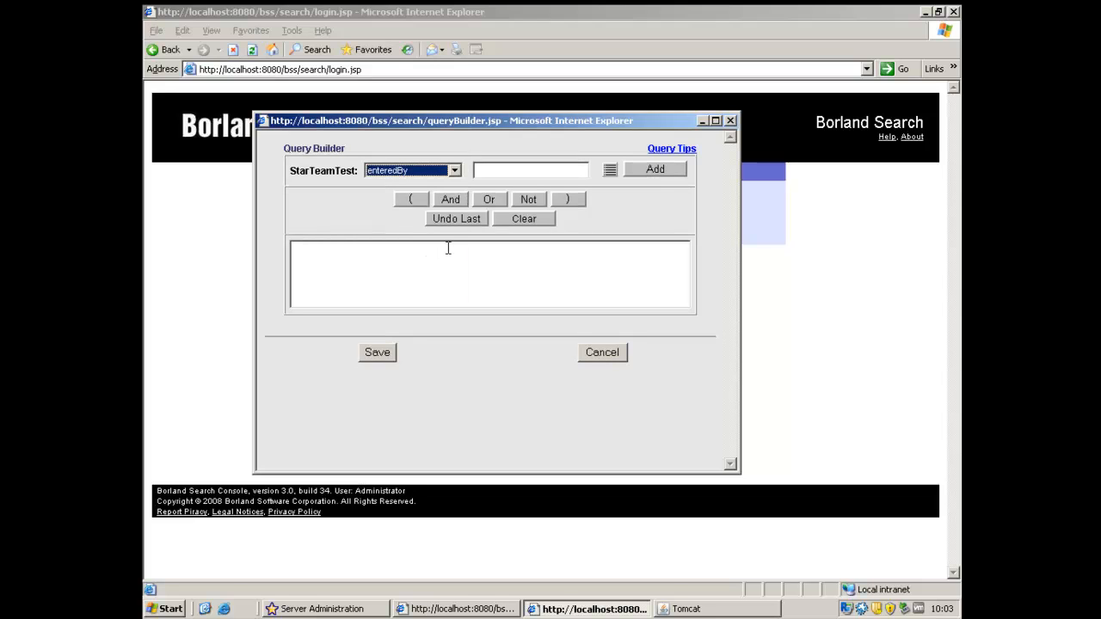
left_click(609, 173)
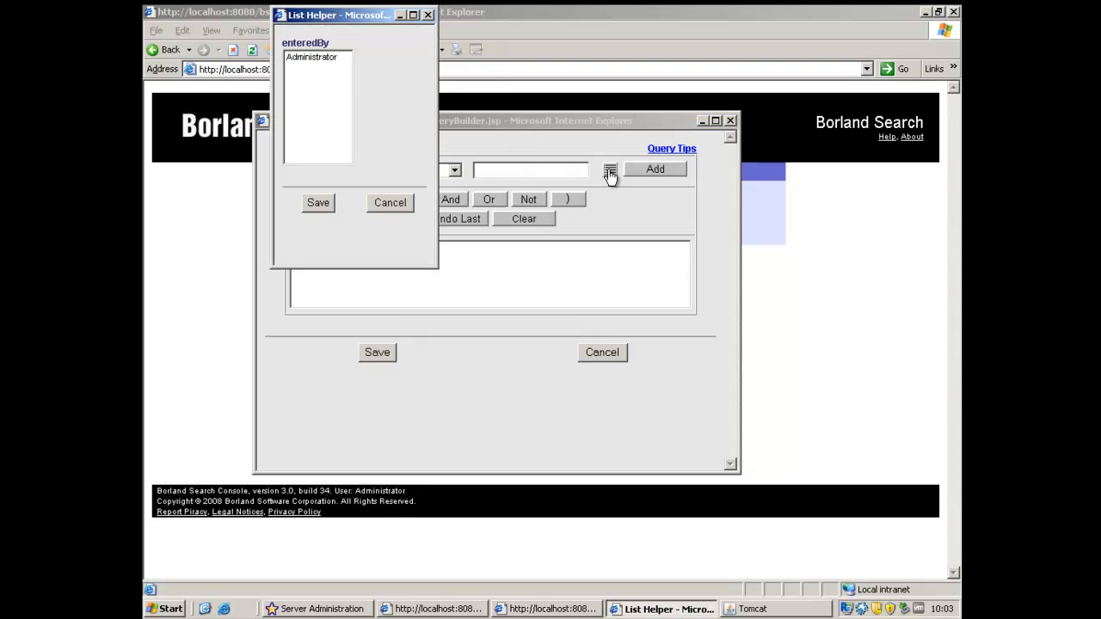
left_click(328, 60)
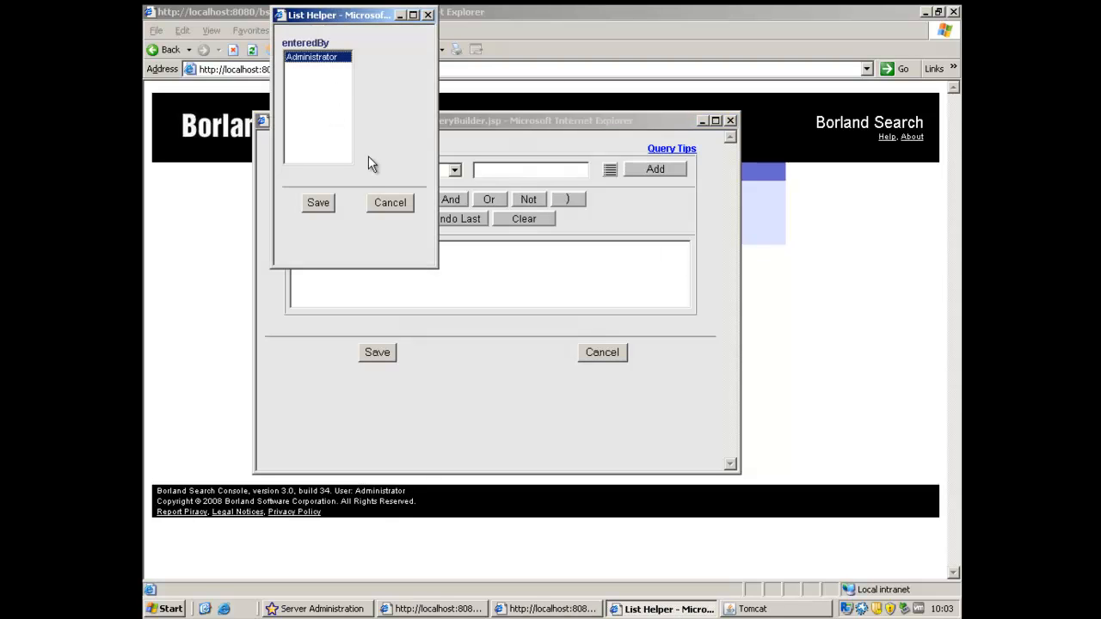
left_click(320, 202)
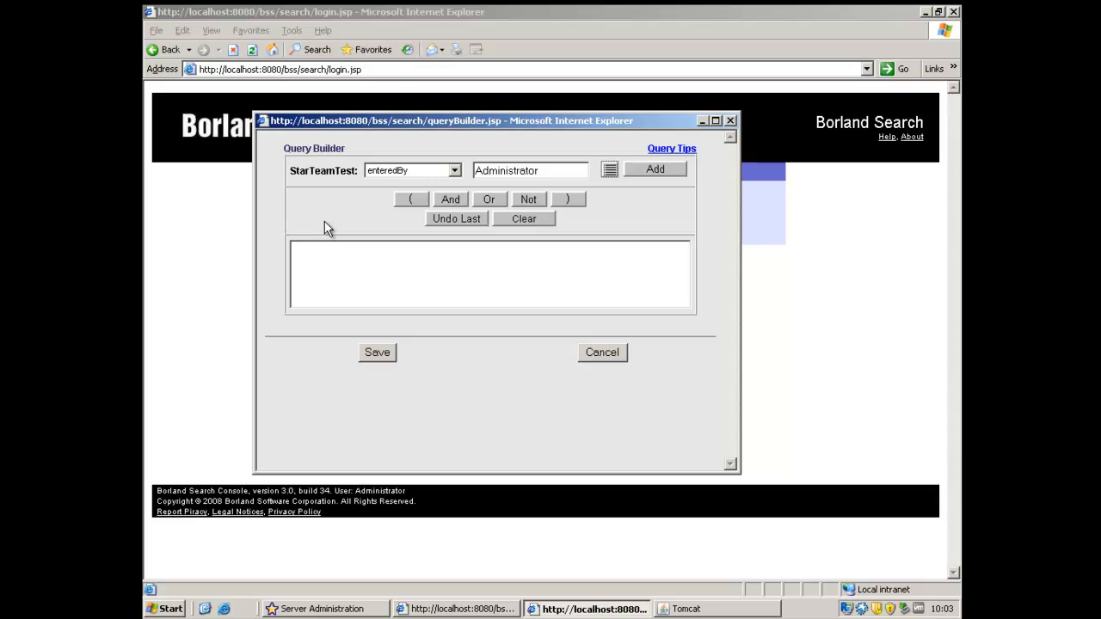
left_click(654, 171)
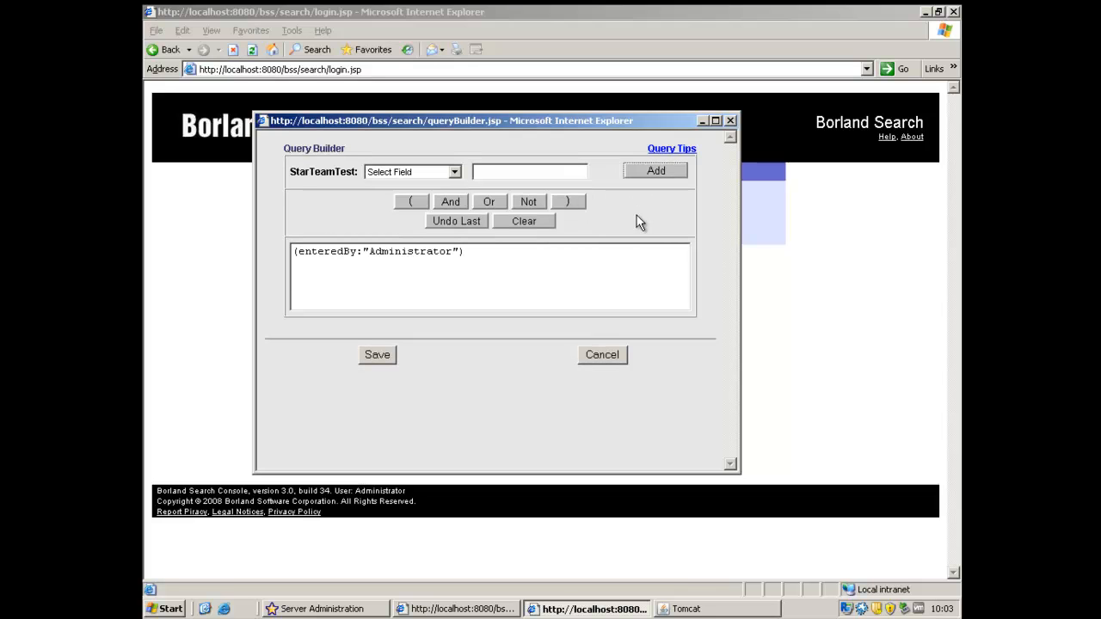
left_click(377, 355)
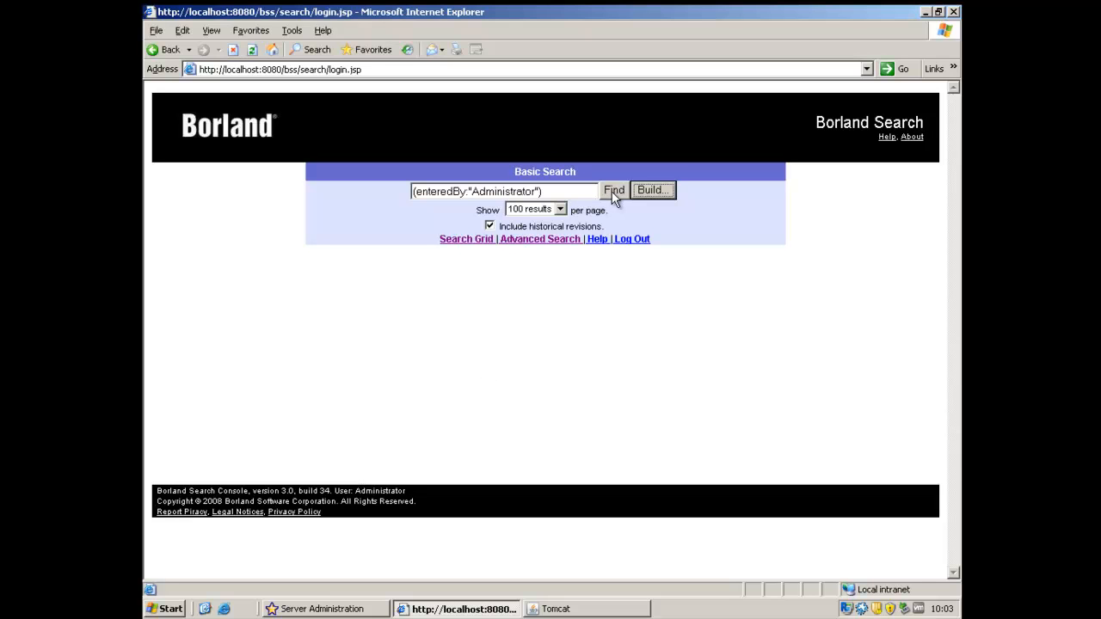
left_click(612, 191)
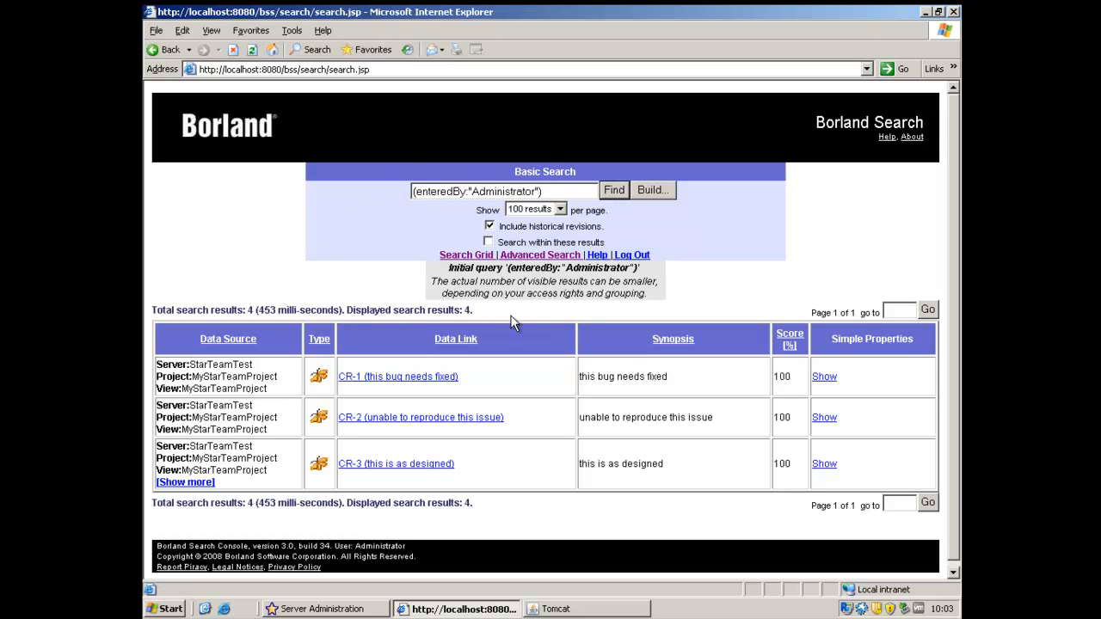
- Expand the grouped CR-3 results and view the simple properties of change request CR-1
left_click(186, 482)
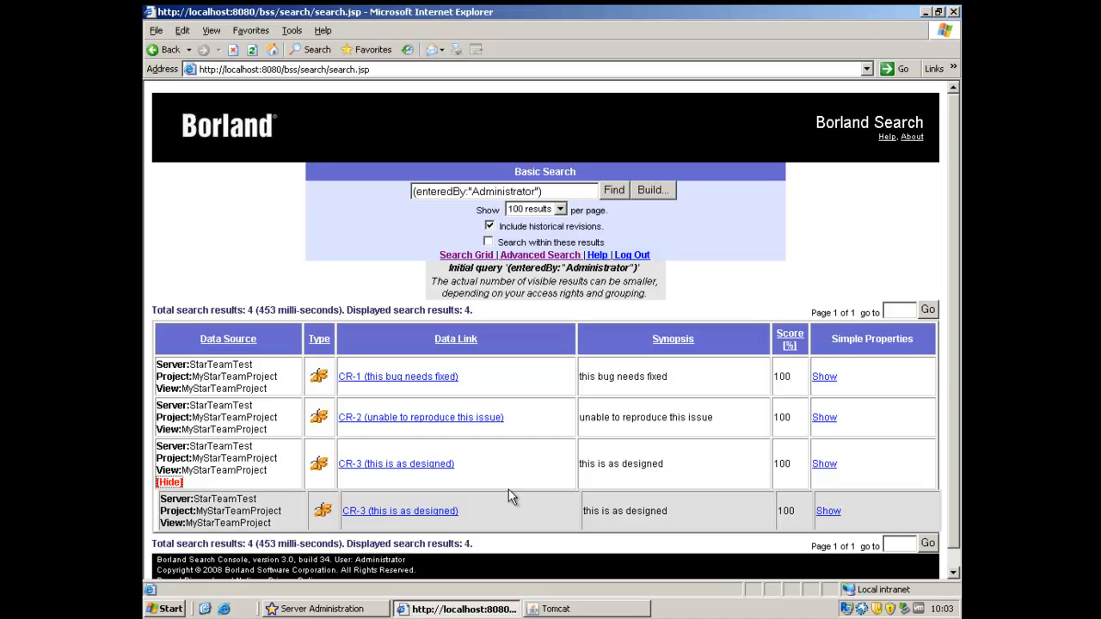
scroll(508, 498, "down", 1)
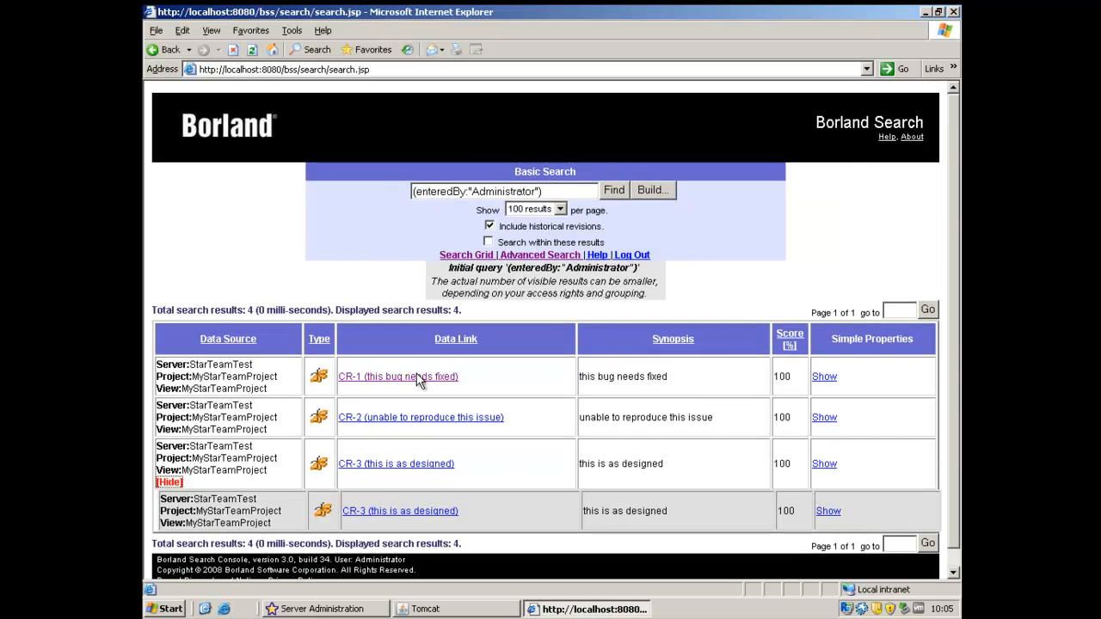
left_click(825, 377)
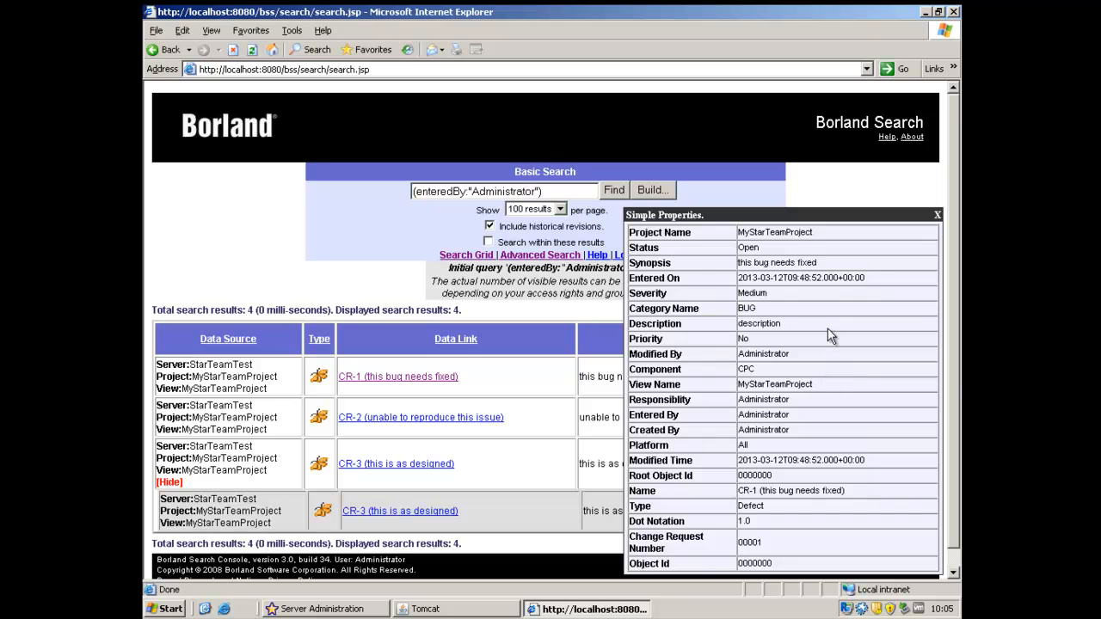
scroll(952, 374, "down", 1)
left_click_drag(952, 367, 952, 375)
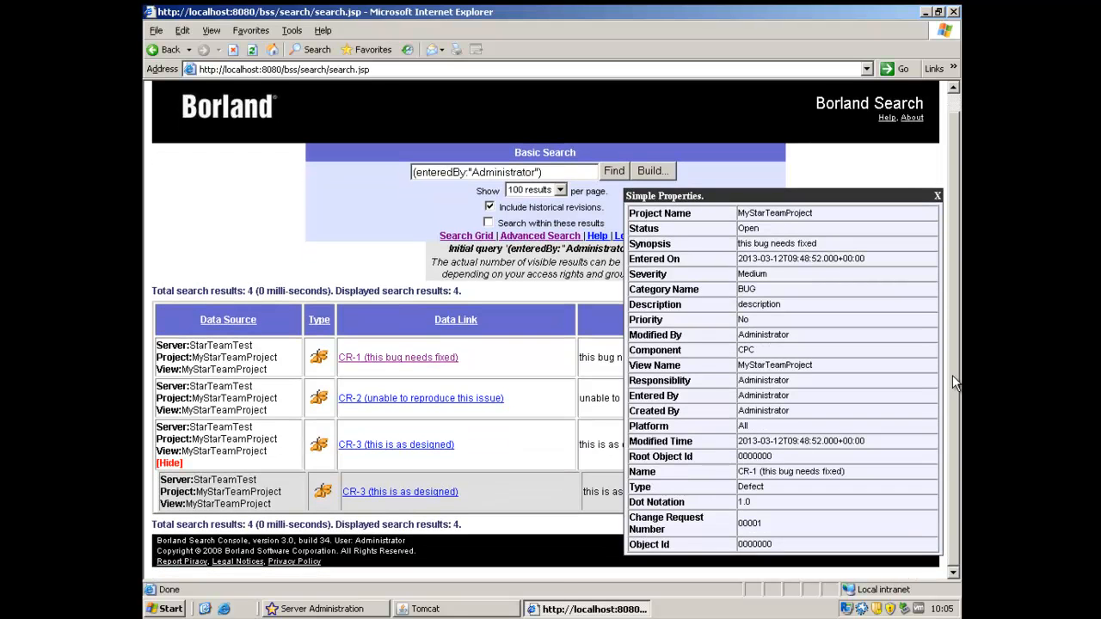